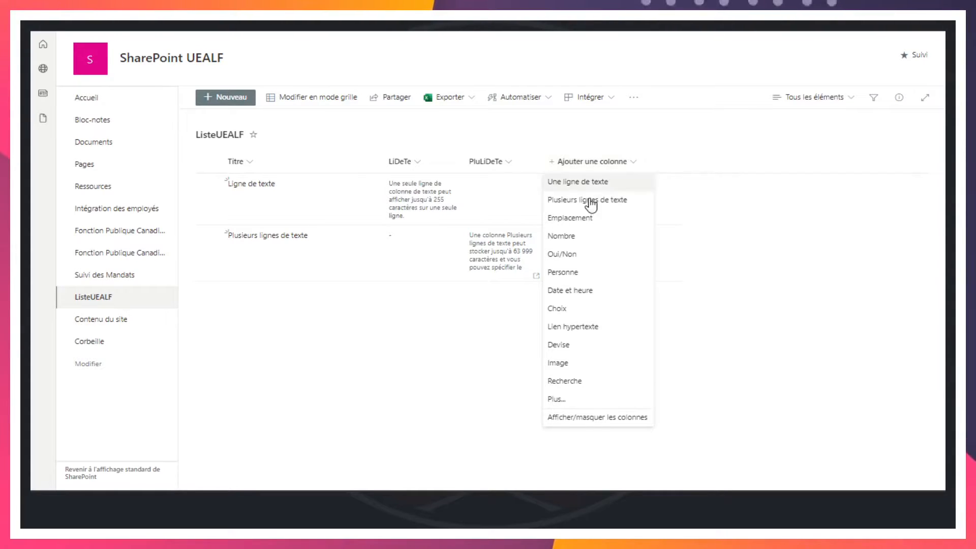
Add a location-type column named Emplacement to ListeUEALF, with none of its linked columns displayed, and save it.
{"action": "left_click", "coordinate": [585, 222]}
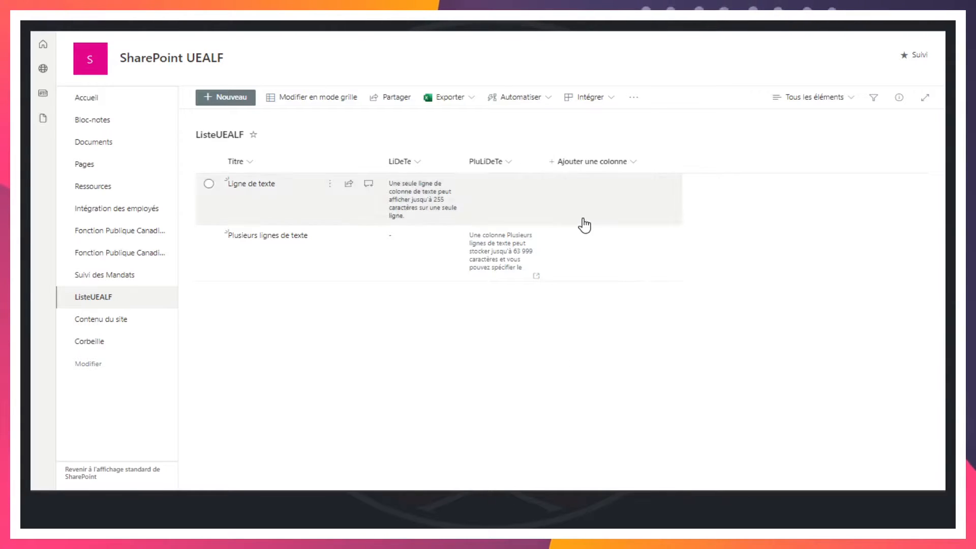
{"action": "type", "text": "Emplacement"}
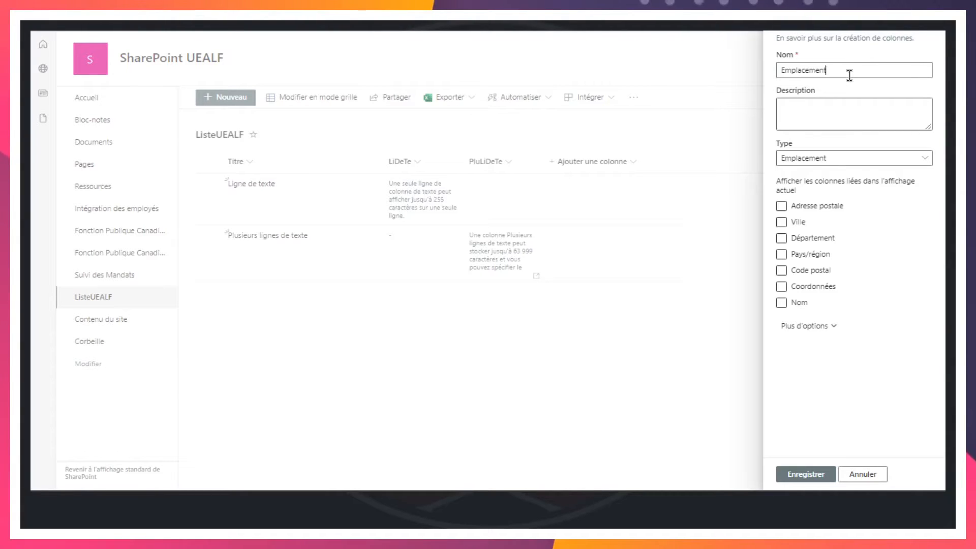
{"action": "left_click", "coordinate": [802, 205]}
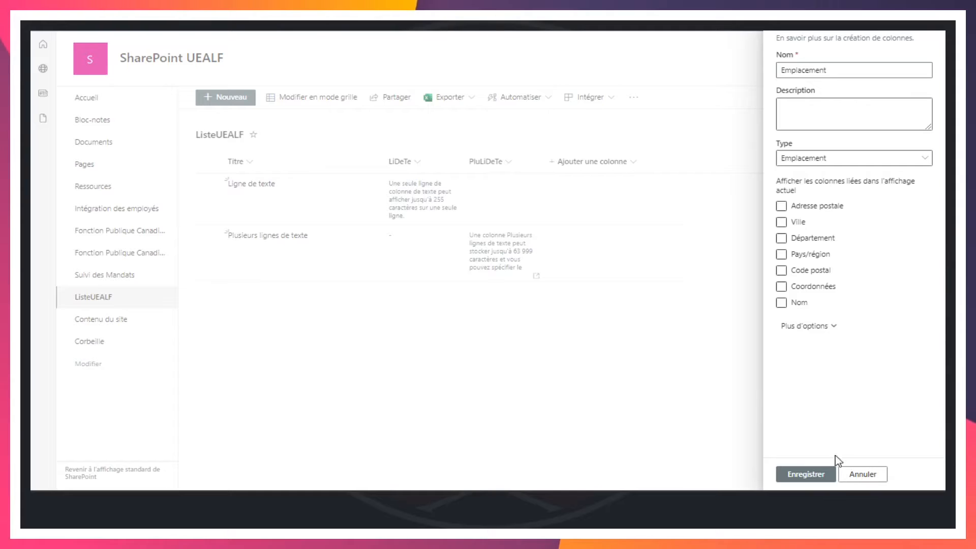
{"action": "left_click", "coordinate": [813, 475]}
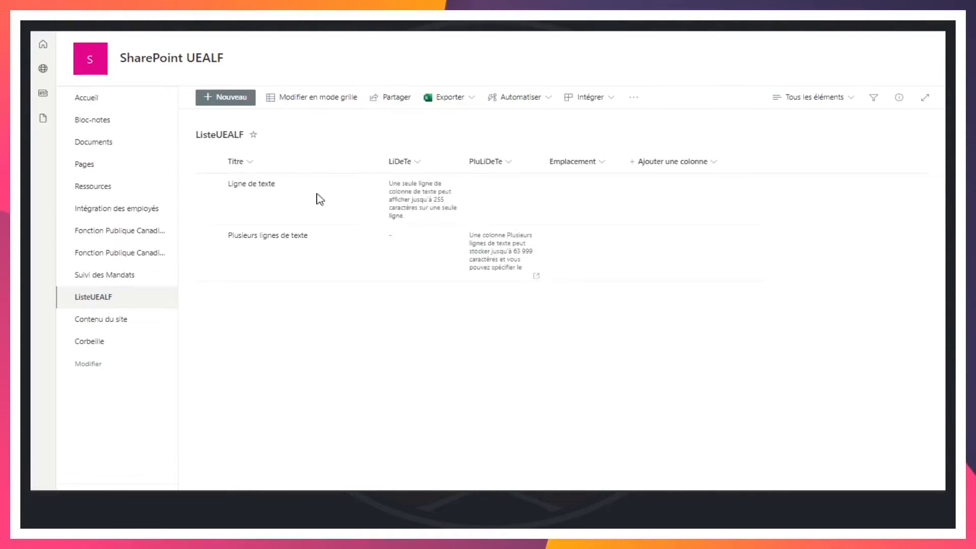
Start a new list item titled Emplacement and fill PluLiDeTe with the location-column description beginning "Ajoutez des données de localisation riches à partir de Bing Maps".
{"action": "left_click", "coordinate": [246, 96]}
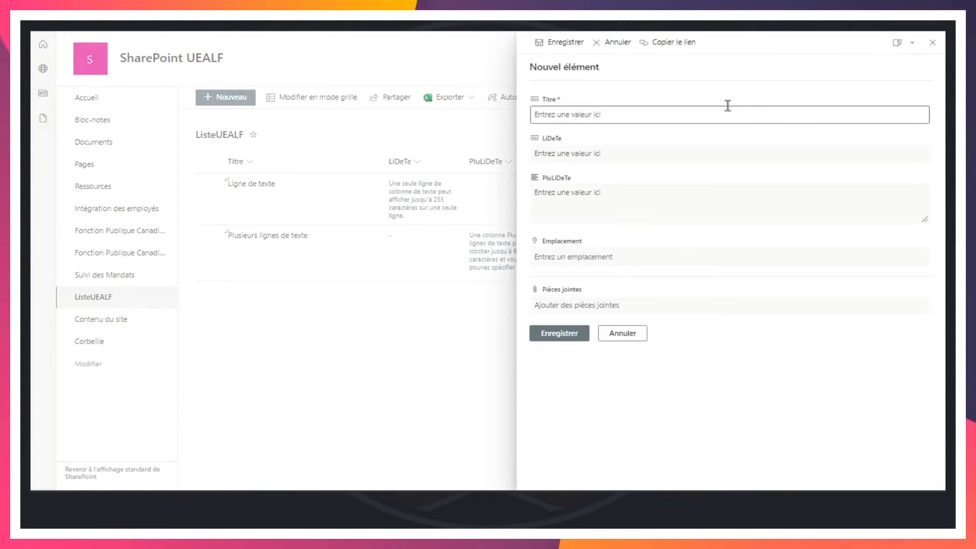
{"action": "type", "text": "Emplacement"}
{"action": "left_click", "coordinate": [572, 262]}
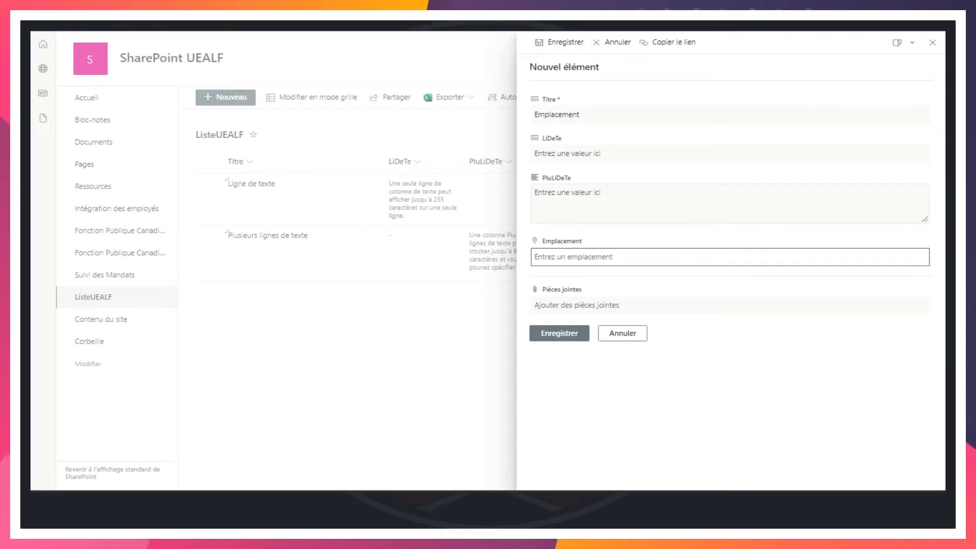
{"action": "left_click", "coordinate": [571, 198]}
{"action": "type", "text": "Ajoutez des données de localisation riches à partir de Bing Maps ou du répertoire de votre organisation. La colonne d'emplacement fournit des colonnes supplémentaires pour filtrer, trier et rechercher des informations connexes, notamment l'adresse, la ville, l'état, le pays ou la région, le code postal, les coordonnées ou le nom."}
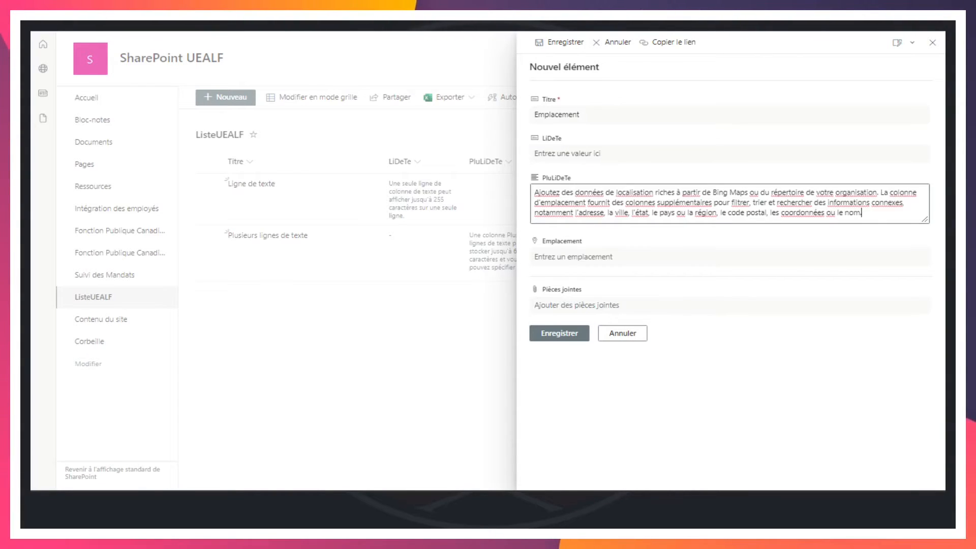
Enter the postal address in the new item's Emplacement field, choose the first suggested location, and save the item.
{"action": "left_click", "coordinate": [572, 256]}
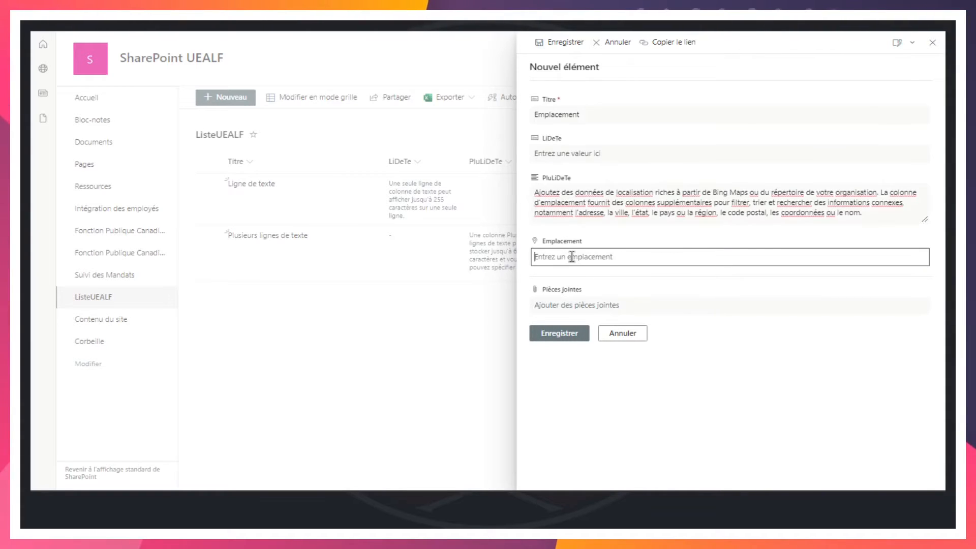
{"action": "type", "text": "4545, avenue Pierre-De Coubertin; Montréal, QC H1V 3N7; Canada"}
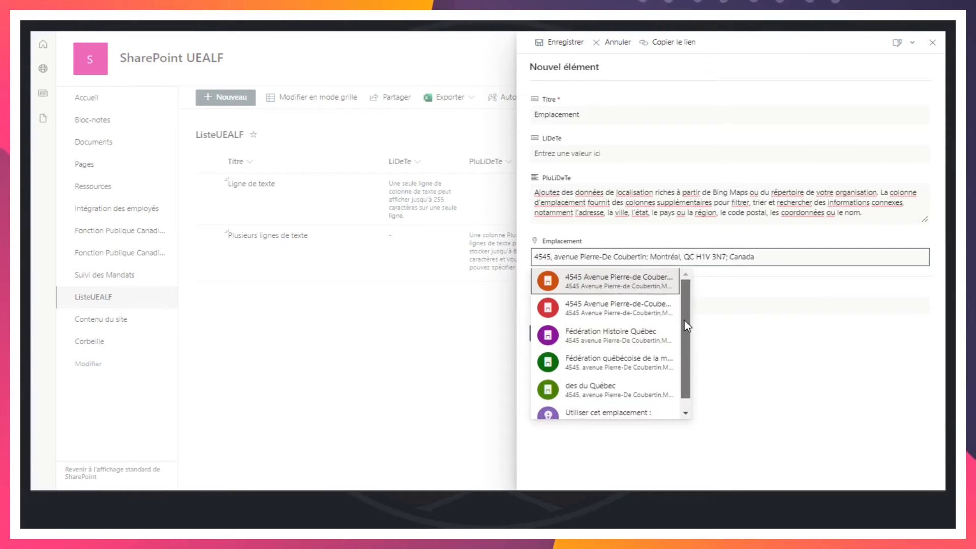
{"action": "scroll", "coordinate": [678, 390], "scroll_direction": "down", "scroll_amount": 1}
{"action": "left_click_drag", "start_coordinate": [682, 384], "coordinate": [690, 275]}
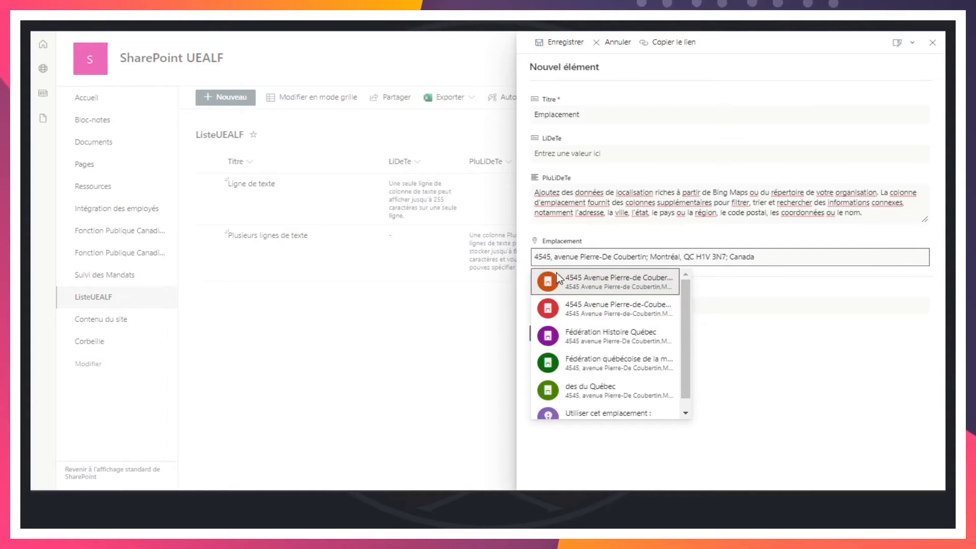
{"action": "left_click", "coordinate": [602, 284]}
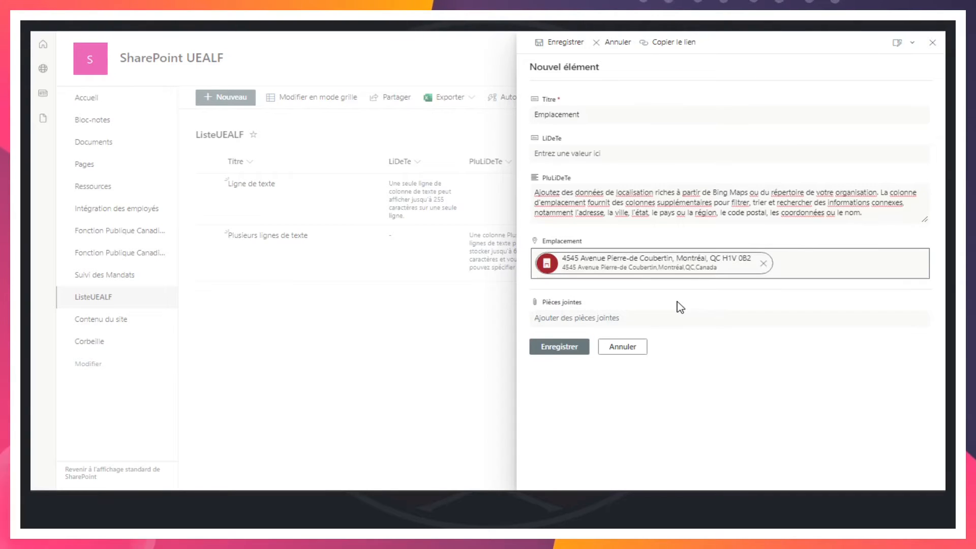
{"action": "left_click", "coordinate": [565, 349]}
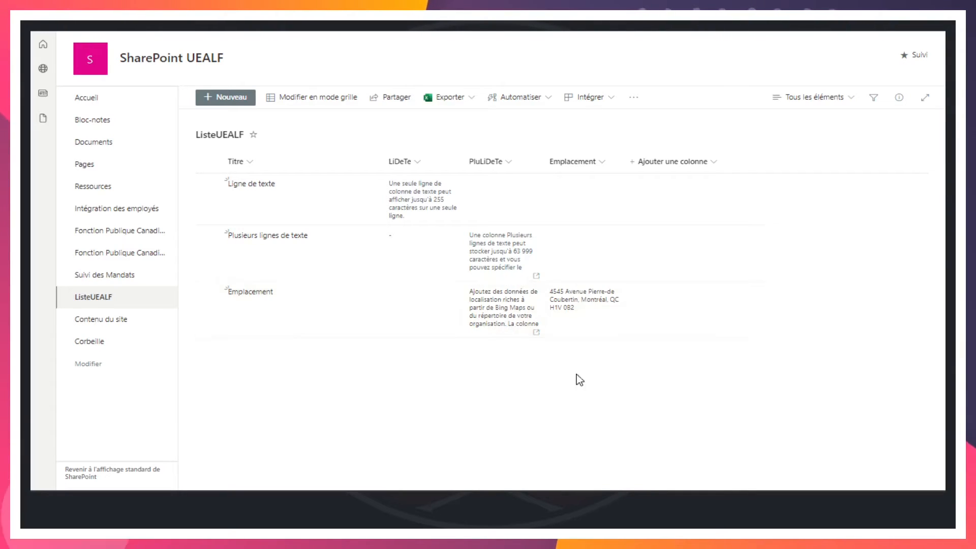
Edit the Emplacement column to display all linked columns, from Adresse postale and Ville through Coordonnées and Nom, and save.
{"action": "left_click", "coordinate": [602, 163]}
{"action": "left_click", "coordinate": [589, 187]}
{"action": "left_click", "coordinate": [662, 184]}
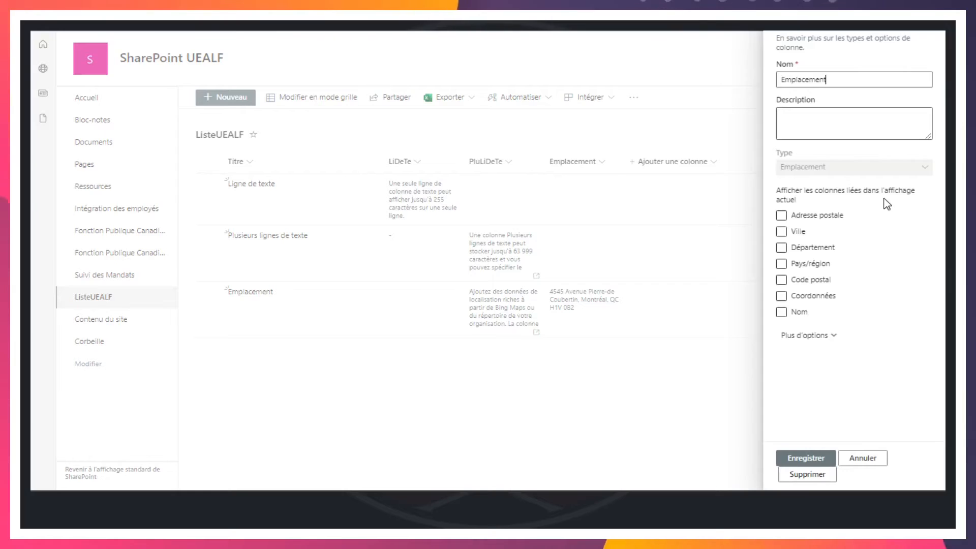
{"action": "left_click", "coordinate": [783, 215]}
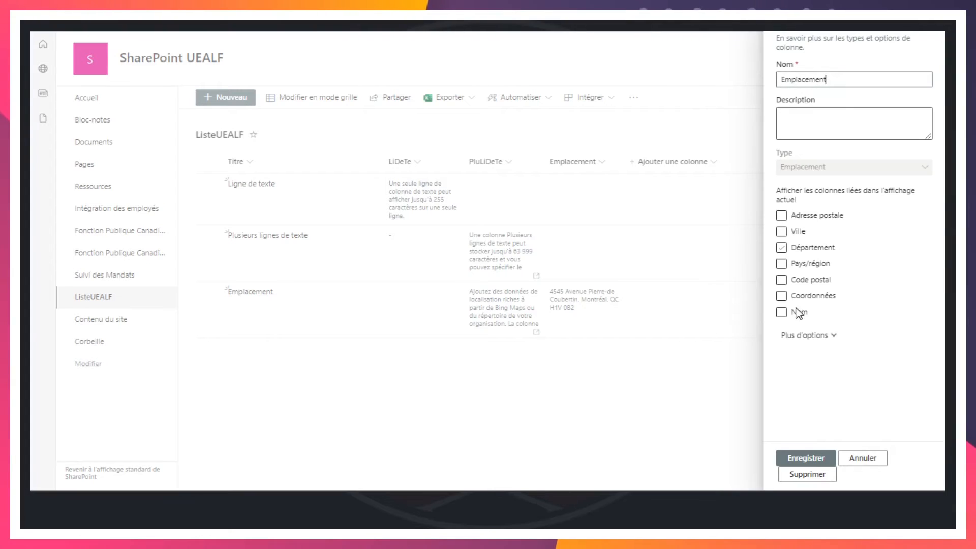
{"action": "left_click", "coordinate": [783, 234]}
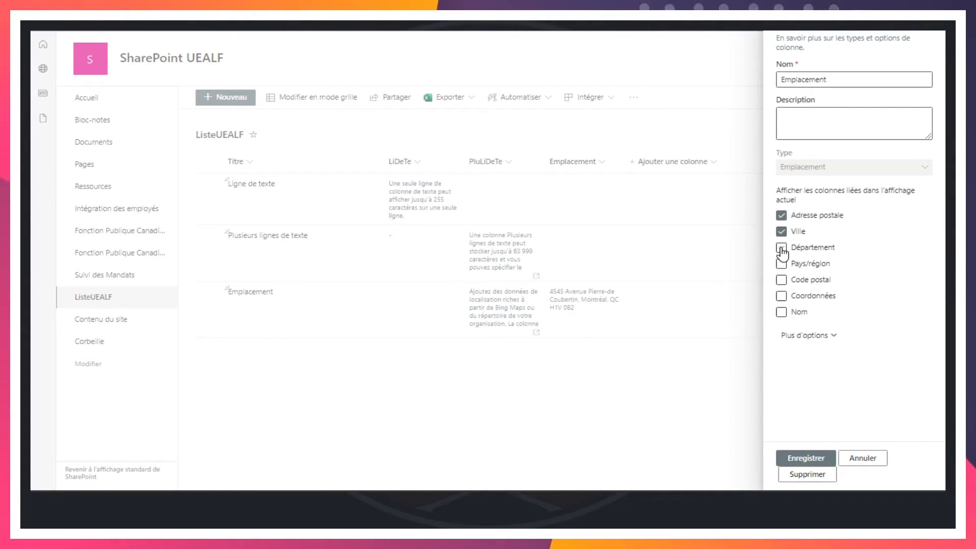
{"action": "left_click", "coordinate": [784, 283]}
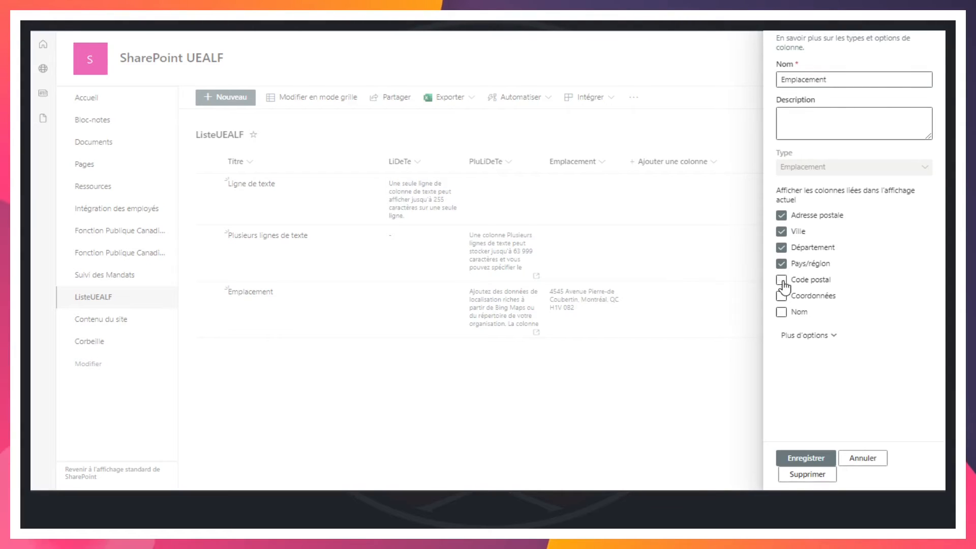
{"action": "left_click", "coordinate": [781, 314]}
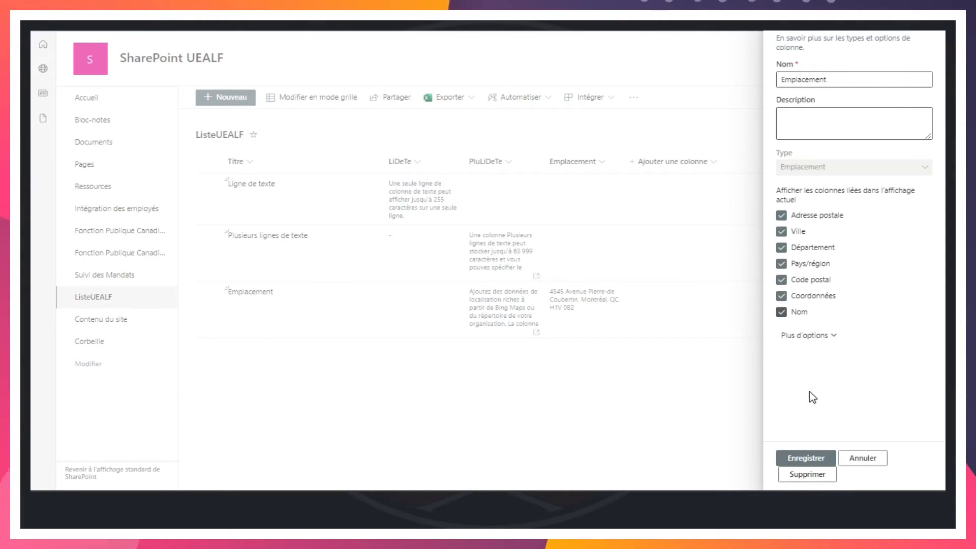
{"action": "left_click", "coordinate": [807, 459]}
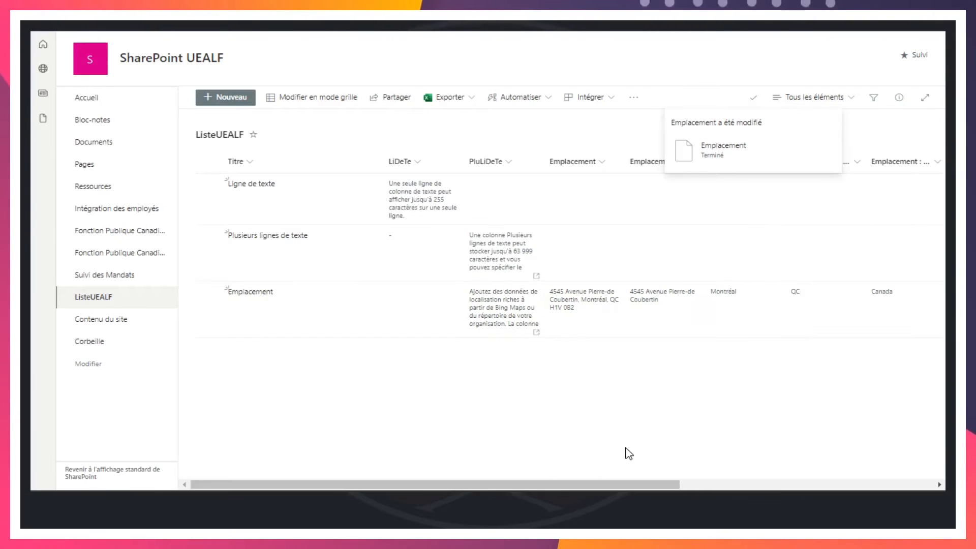
Hide the Emplacement column's linked Adresse postale, Pays/région, Coordonnées and Nom columns, keeping Ville, Département and Code postal, and save.
{"action": "left_click_drag", "start_coordinate": [509, 483], "coordinate": [663, 484]}
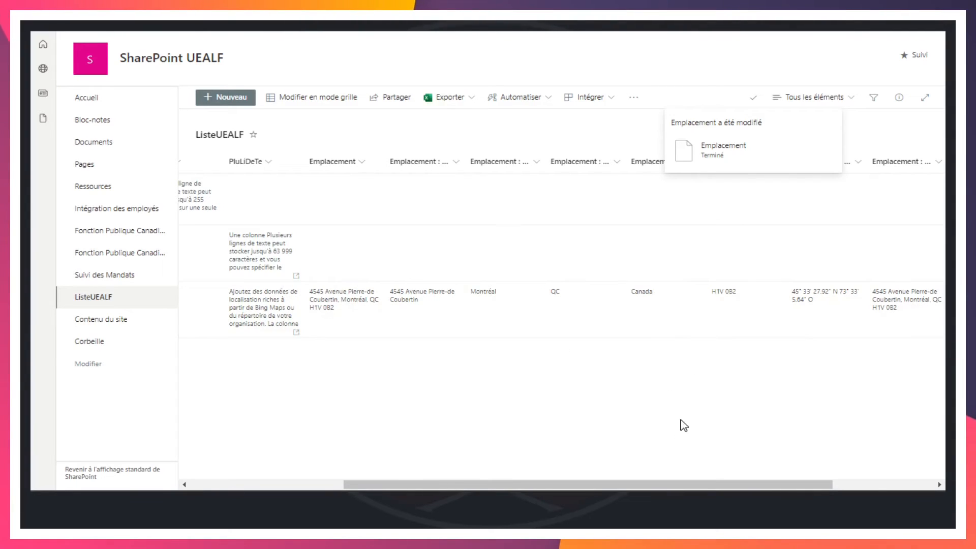
{"action": "left_click_drag", "start_coordinate": [600, 488], "coordinate": [780, 483]}
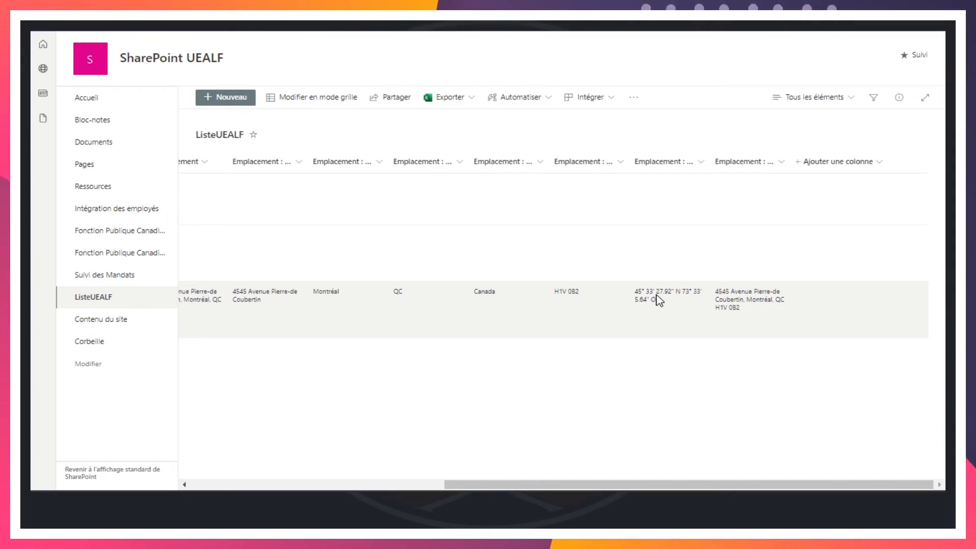
{"action": "left_click_drag", "start_coordinate": [611, 480], "coordinate": [367, 479]}
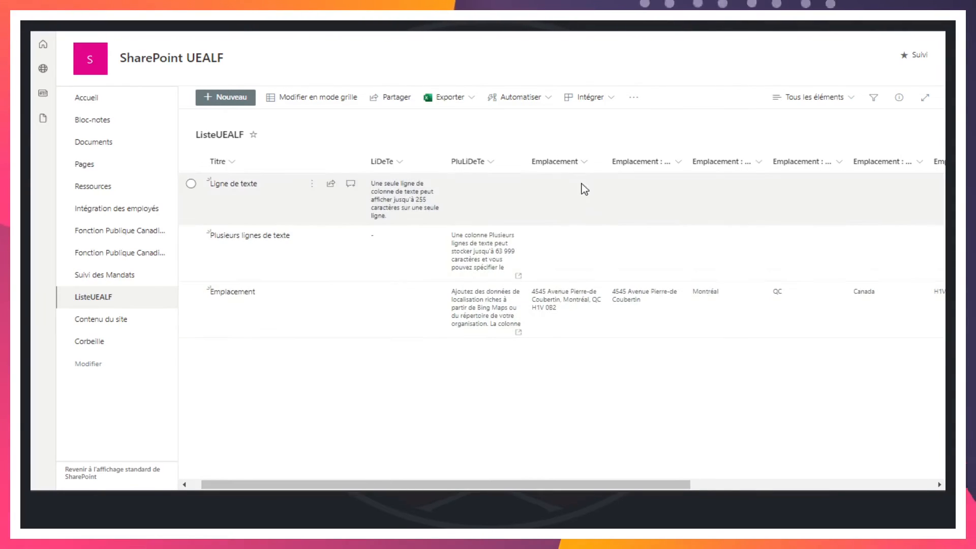
{"action": "left_click", "coordinate": [583, 165]}
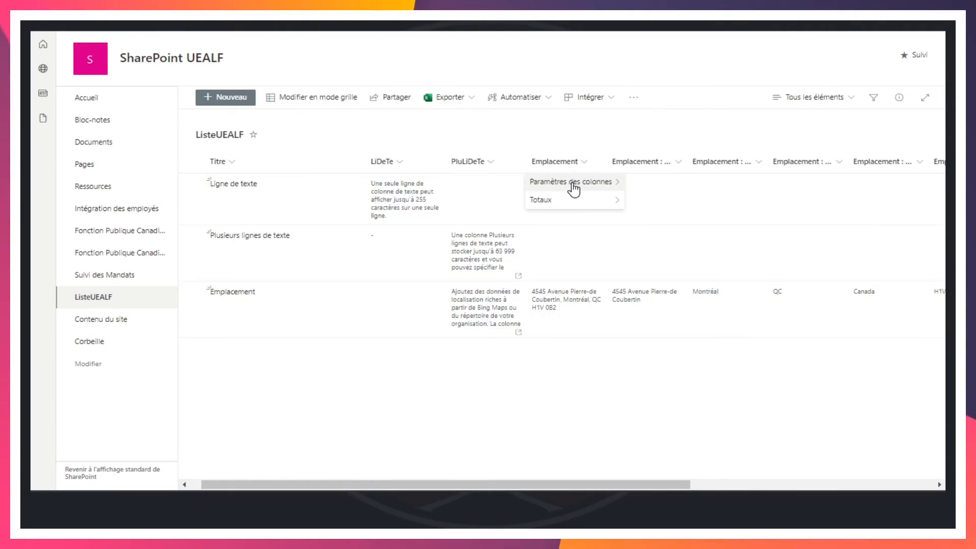
{"action": "mouse_move", "coordinate": [574, 188]}
{"action": "left_click", "coordinate": [654, 182]}
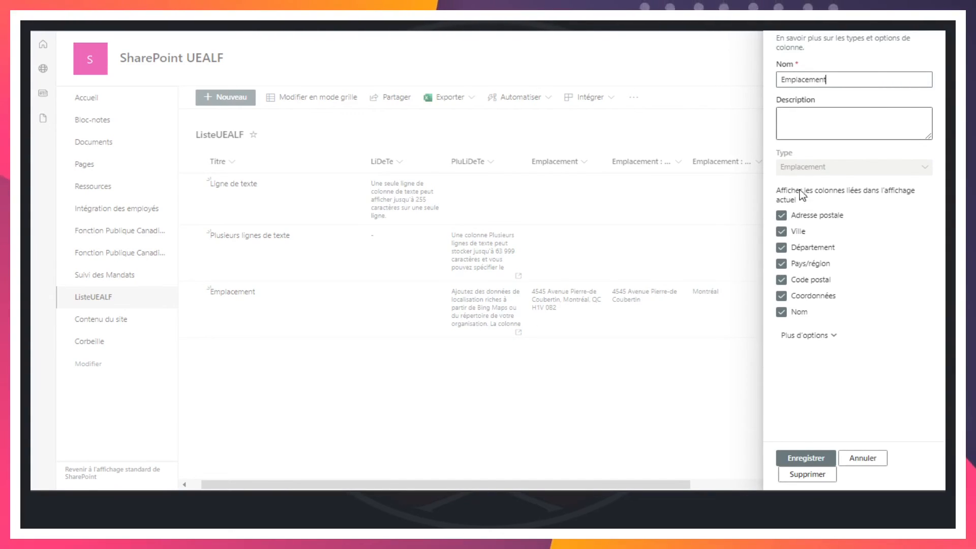
{"action": "left_click", "coordinate": [783, 216]}
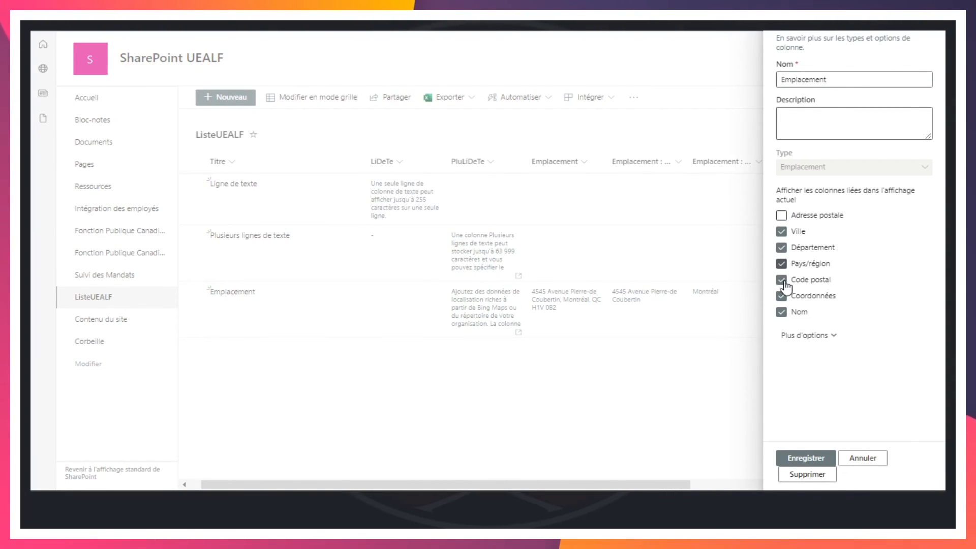
{"action": "left_click", "coordinate": [781, 311]}
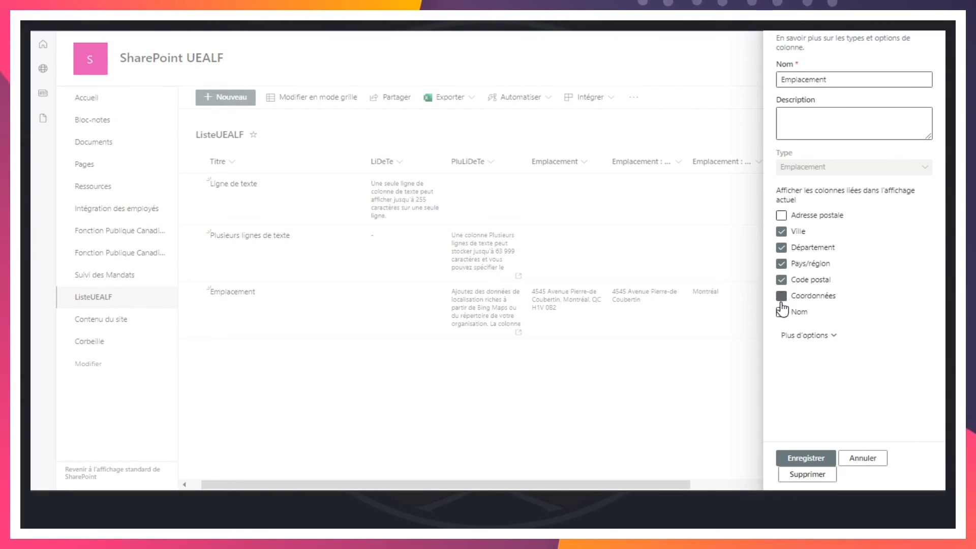
{"action": "left_click", "coordinate": [783, 247]}
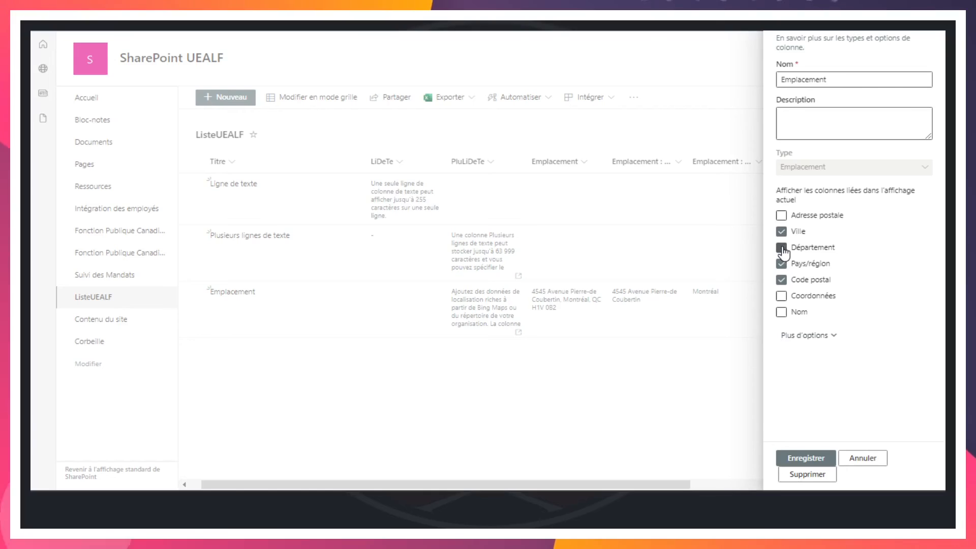
{"action": "left_click", "coordinate": [782, 264]}
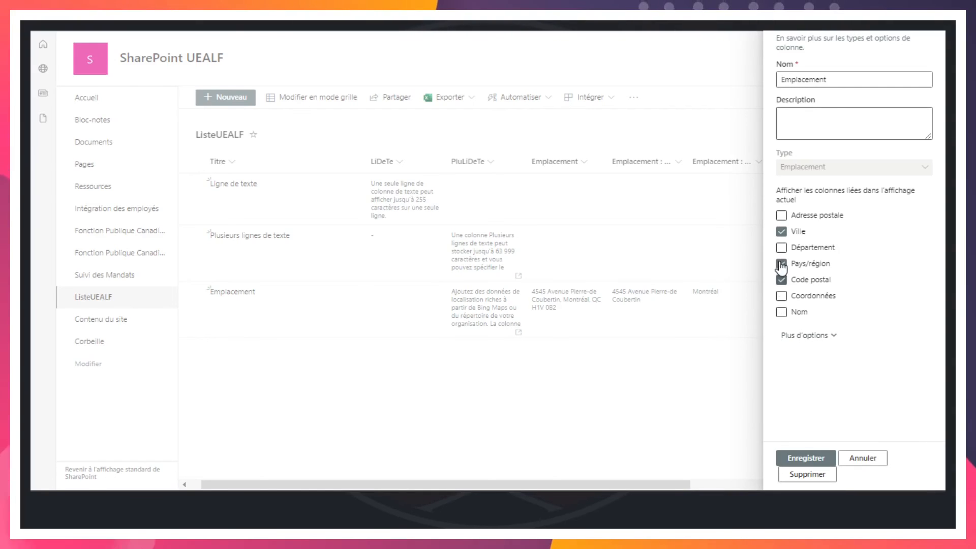
{"action": "left_click", "coordinate": [783, 249]}
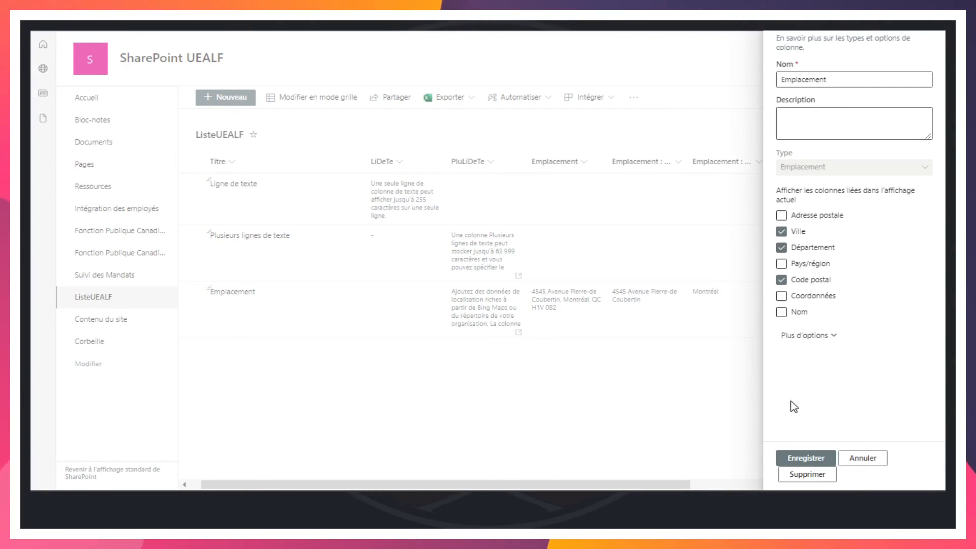
{"action": "left_click", "coordinate": [802, 461]}
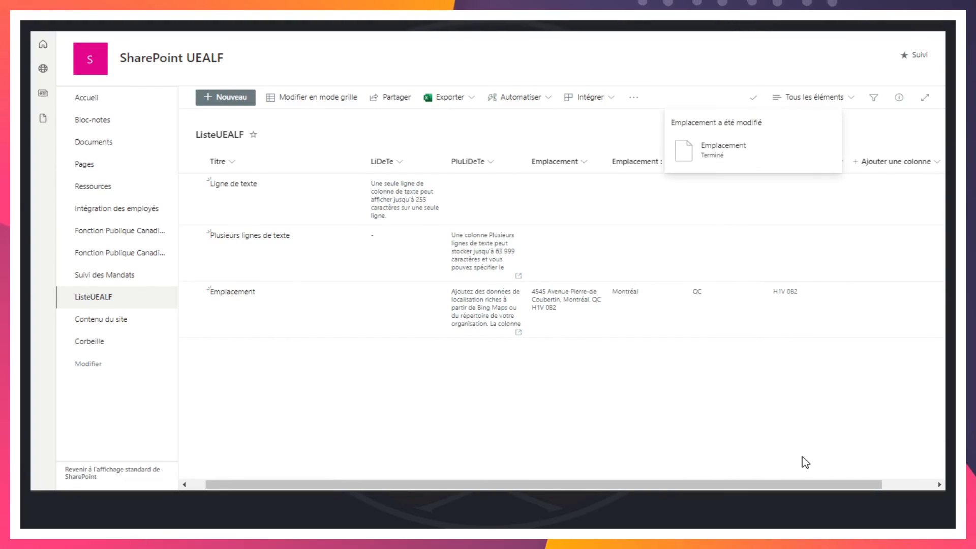
Edit the Emplacement column to deselect the remaining linked columns Ville, Département and Code postal.
{"action": "left_click_drag", "start_coordinate": [522, 485], "coordinate": [574, 483]}
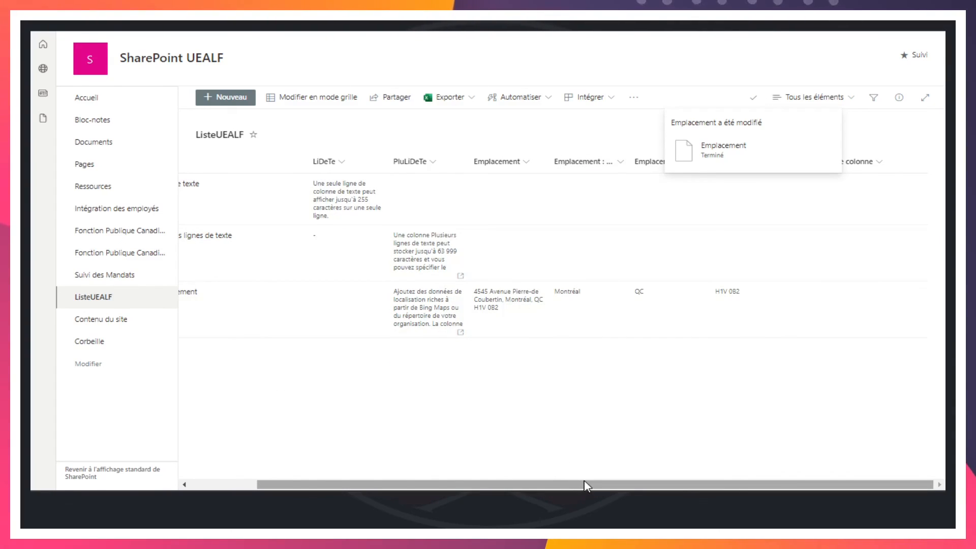
{"action": "left_click_drag", "start_coordinate": [586, 482], "coordinate": [471, 477]}
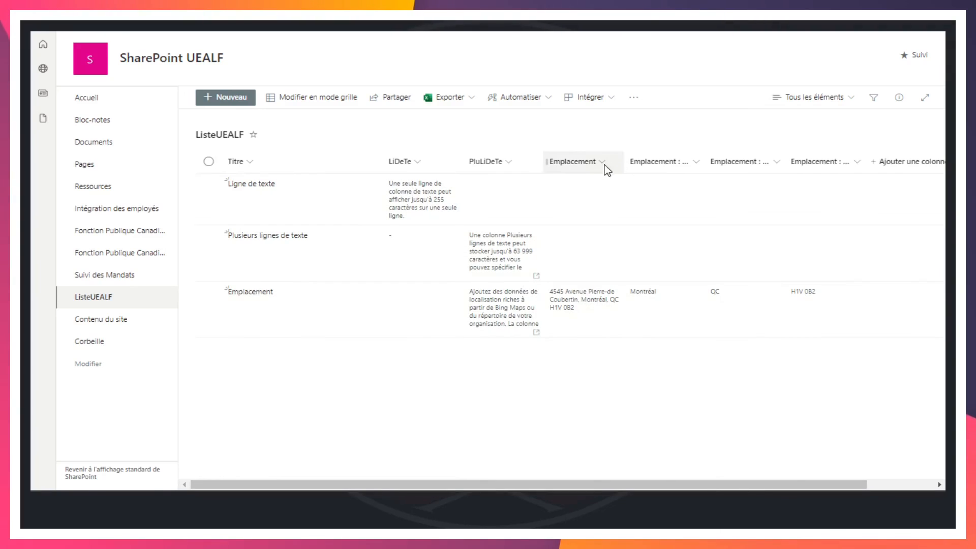
{"action": "left_click", "coordinate": [597, 172]}
{"action": "mouse_move", "coordinate": [620, 189]}
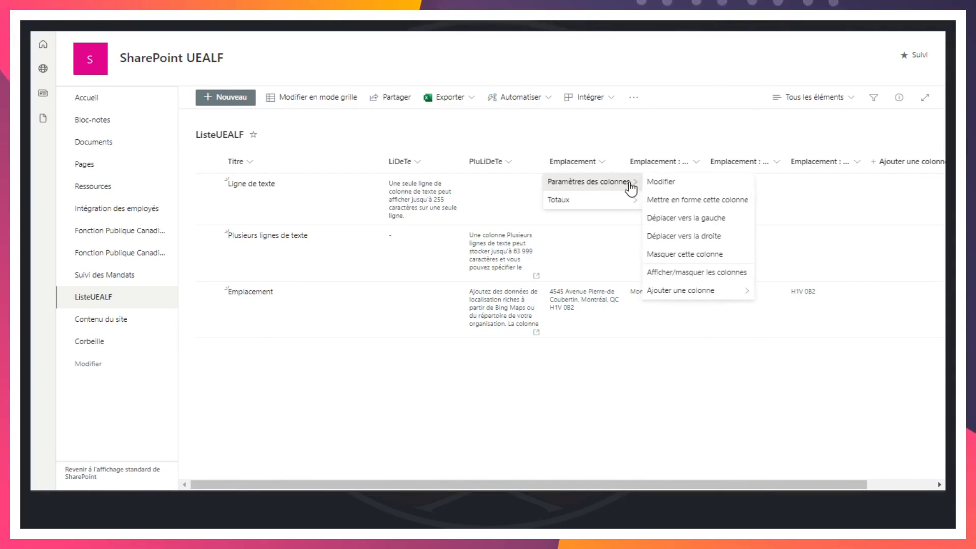
{"action": "left_click", "coordinate": [672, 183]}
{"action": "left_click", "coordinate": [783, 233]}
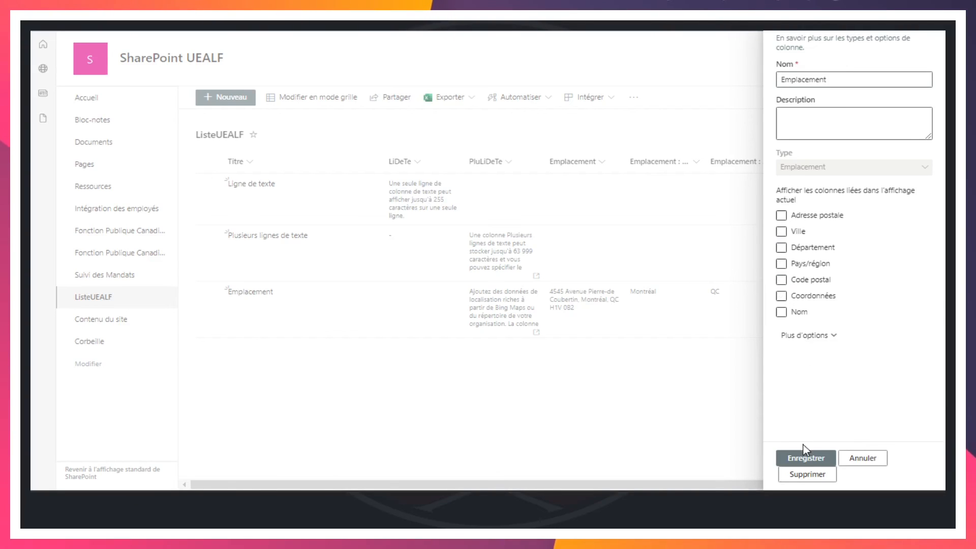